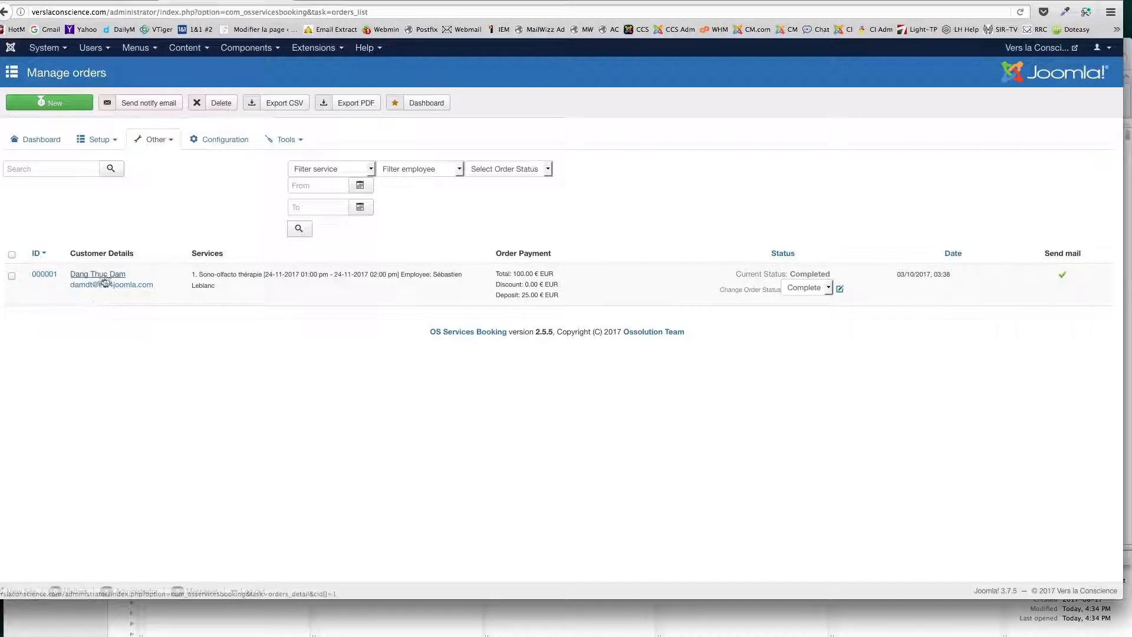
Open the details of the order in the list and check the customer's user selection, closing it without choosing anyone.
{"action": "left_click", "coordinate": [108, 278]}
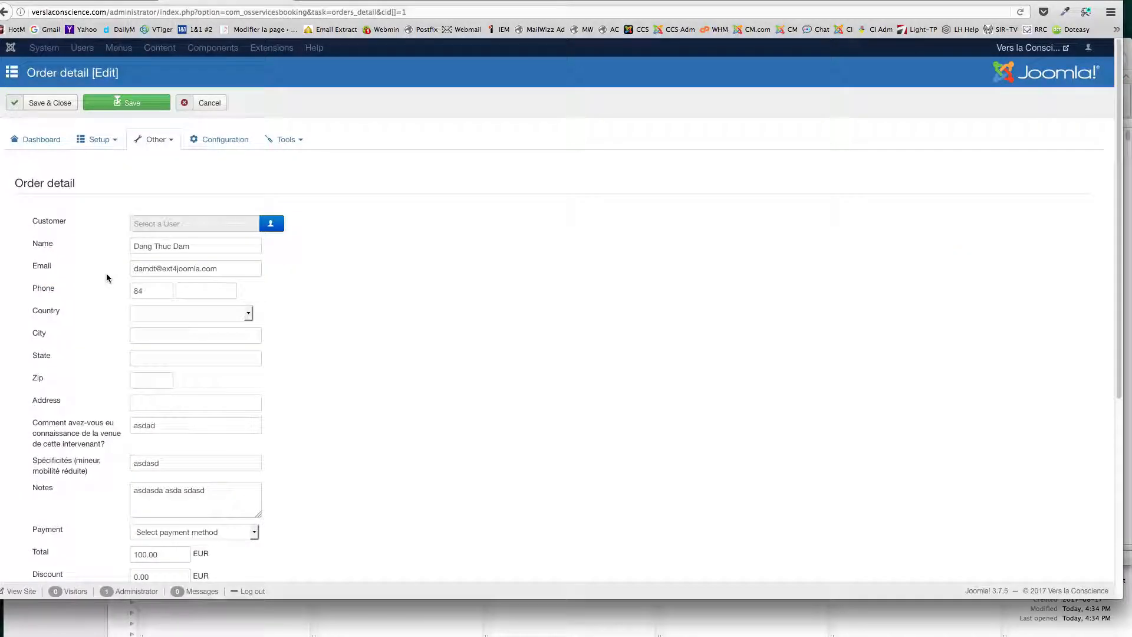
{"action": "scroll", "coordinate": [404, 322], "scroll_direction": "down", "scroll_amount": 2}
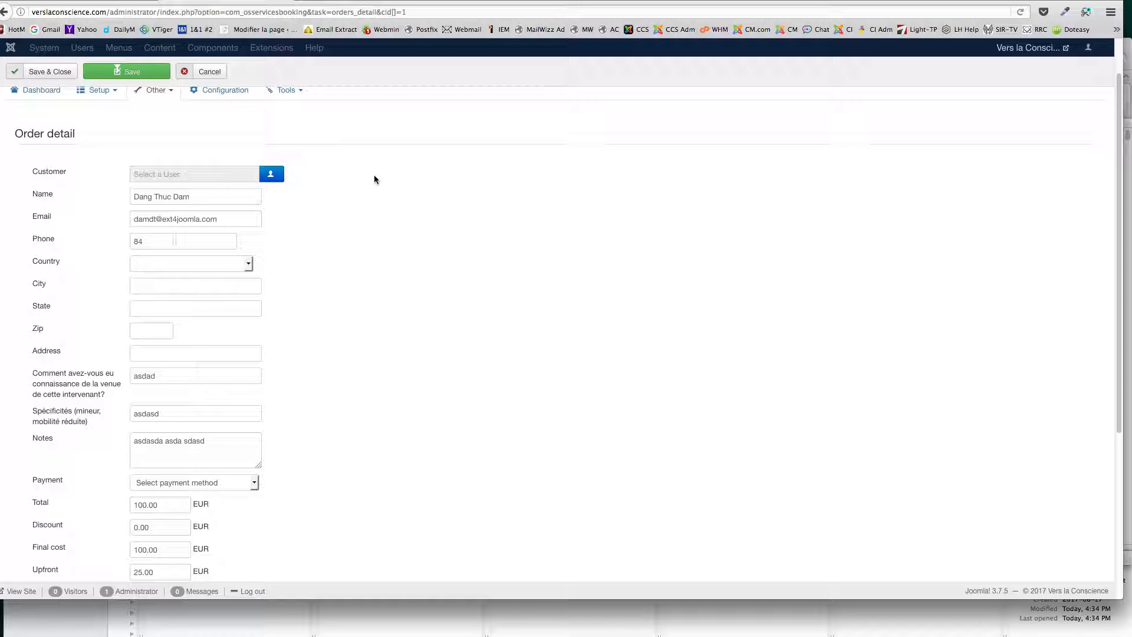
{"action": "scroll", "coordinate": [419, 232], "scroll_direction": "up", "scroll_amount": 1}
{"action": "scroll", "coordinate": [412, 235], "scroll_direction": "up", "scroll_amount": 2}
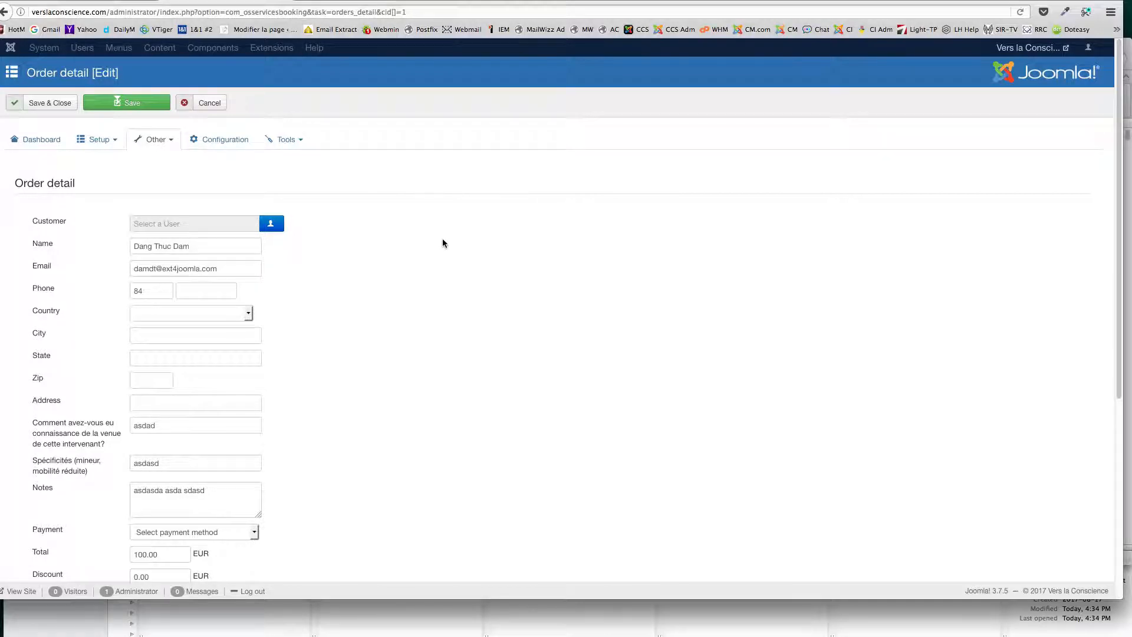
{"action": "scroll", "coordinate": [396, 327], "scroll_direction": "down", "scroll_amount": 3}
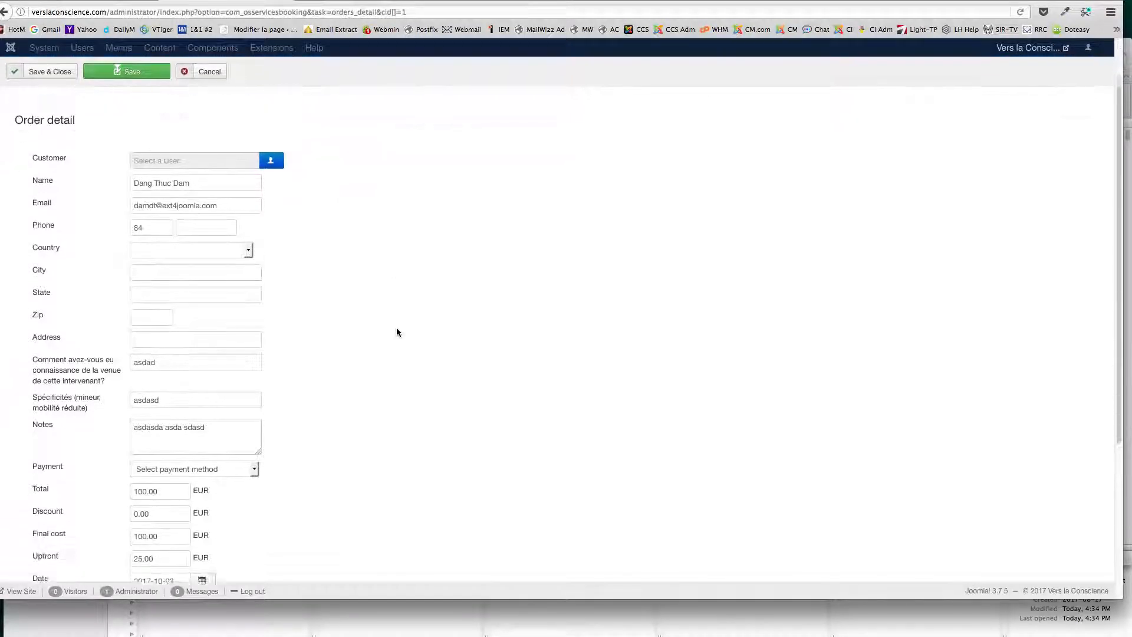
{"action": "left_click", "coordinate": [273, 149]}
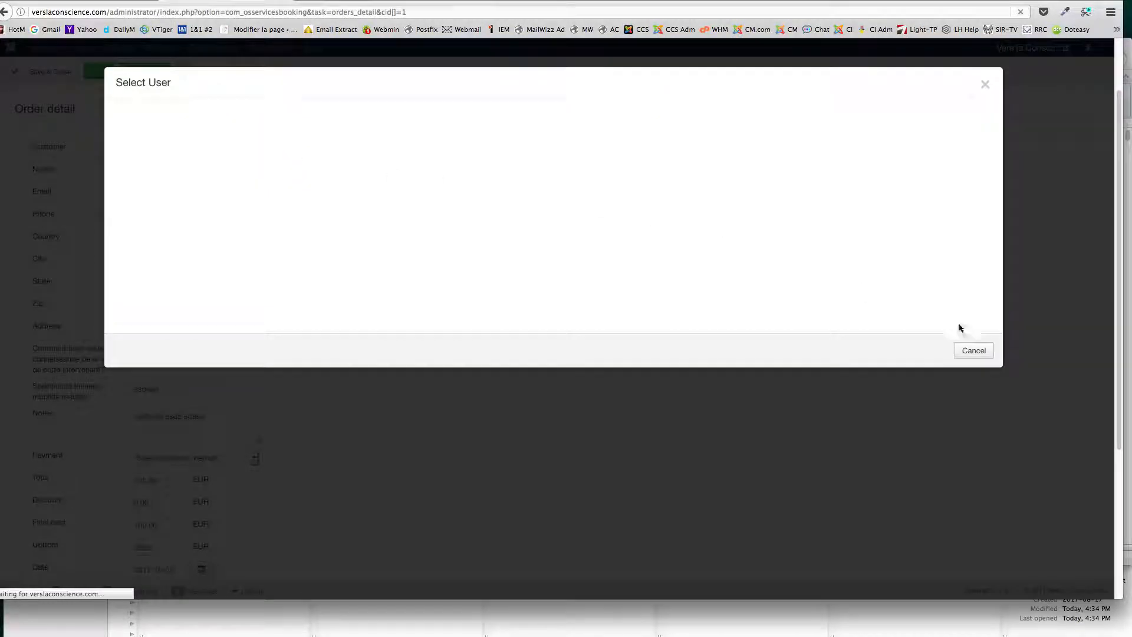
{"action": "left_click", "coordinate": [978, 354]}
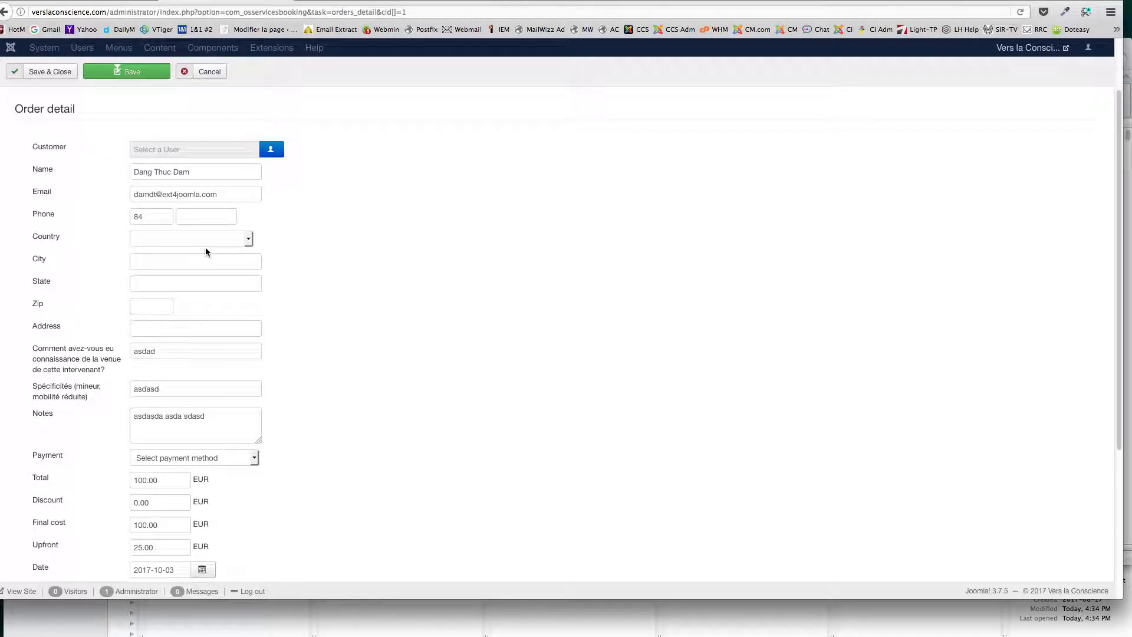
Examine the country choices and the city, state, zip and address fields of the order.
{"action": "left_click", "coordinate": [250, 239]}
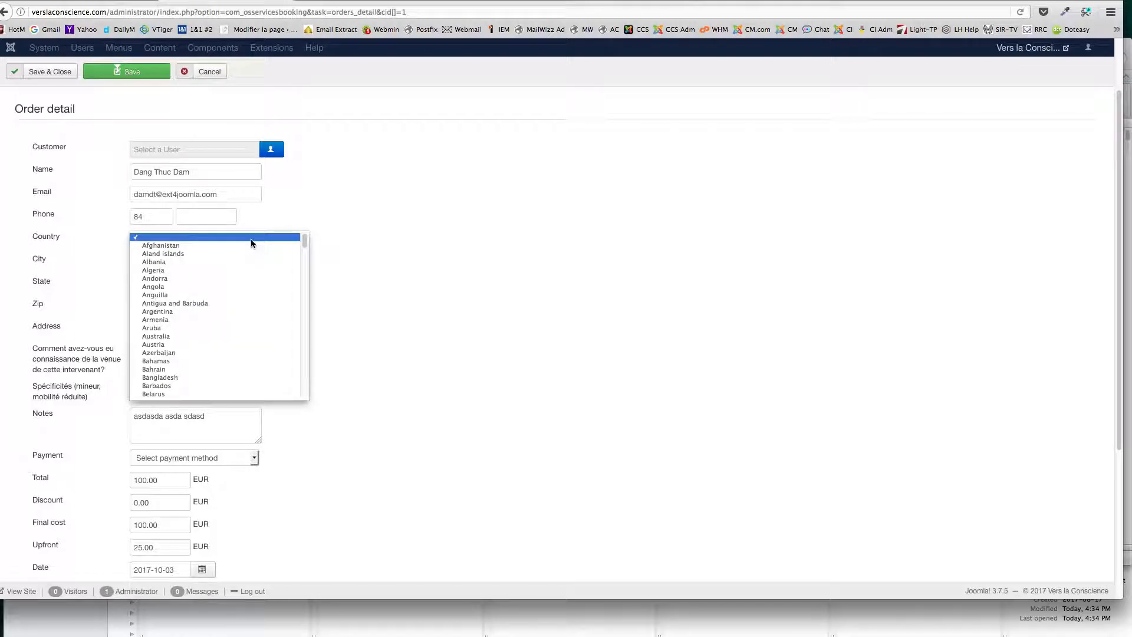
{"action": "left_click", "coordinate": [370, 245]}
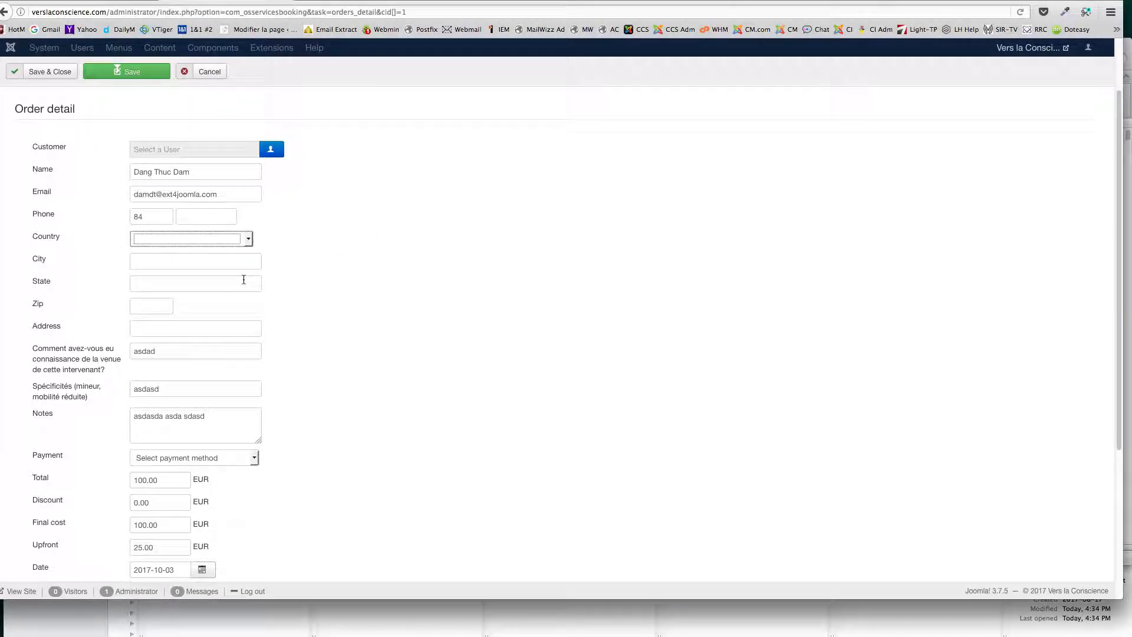
{"action": "left_click", "coordinate": [165, 263]}
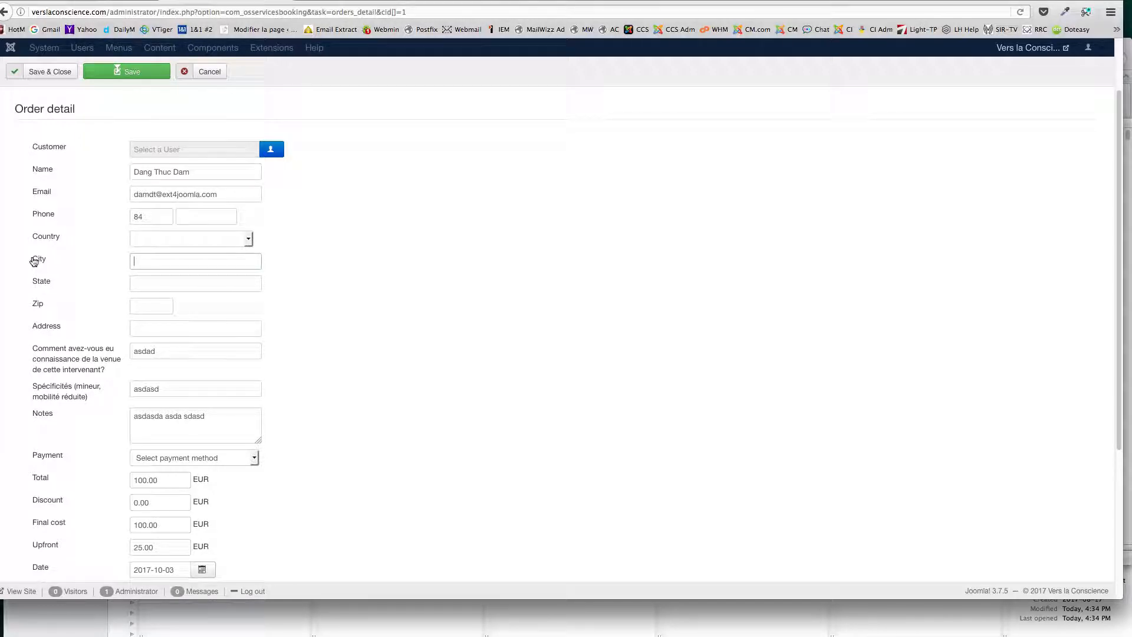
{"action": "scroll", "coordinate": [83, 265], "scroll_direction": "down", "scroll_amount": 2}
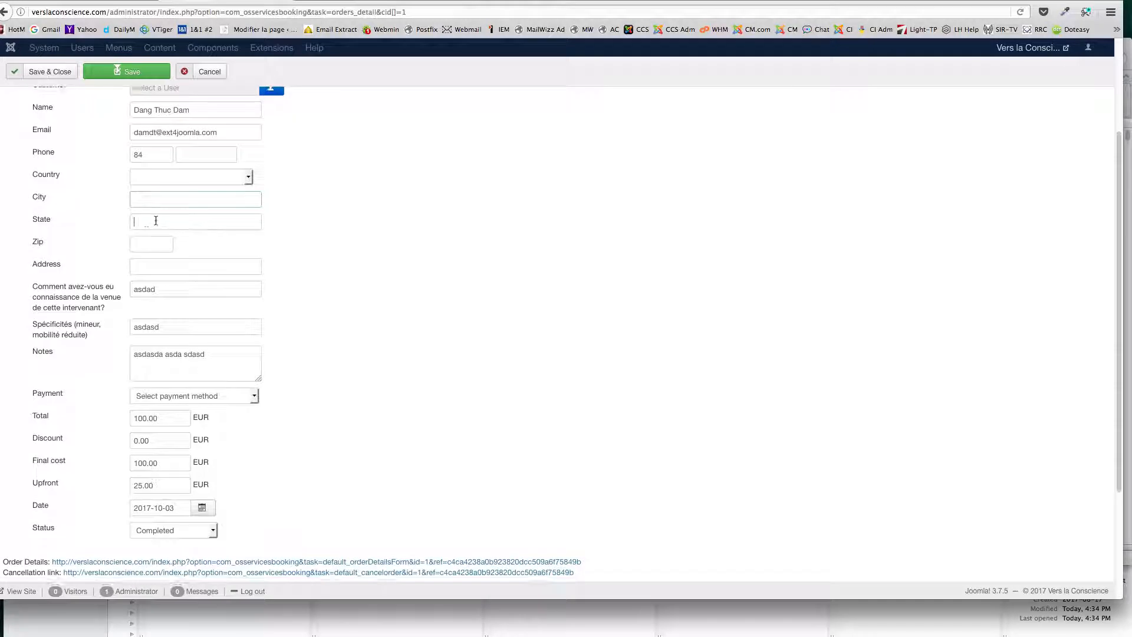
{"action": "left_click", "coordinate": [157, 218]}
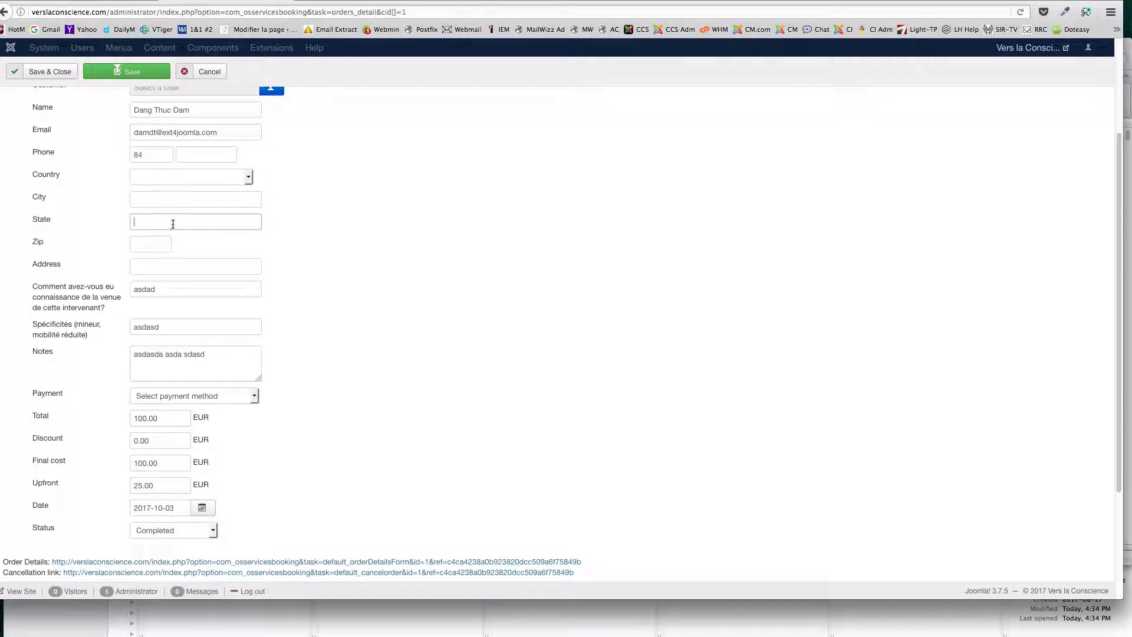
{"action": "scroll", "coordinate": [157, 242], "scroll_direction": "down", "scroll_amount": 3}
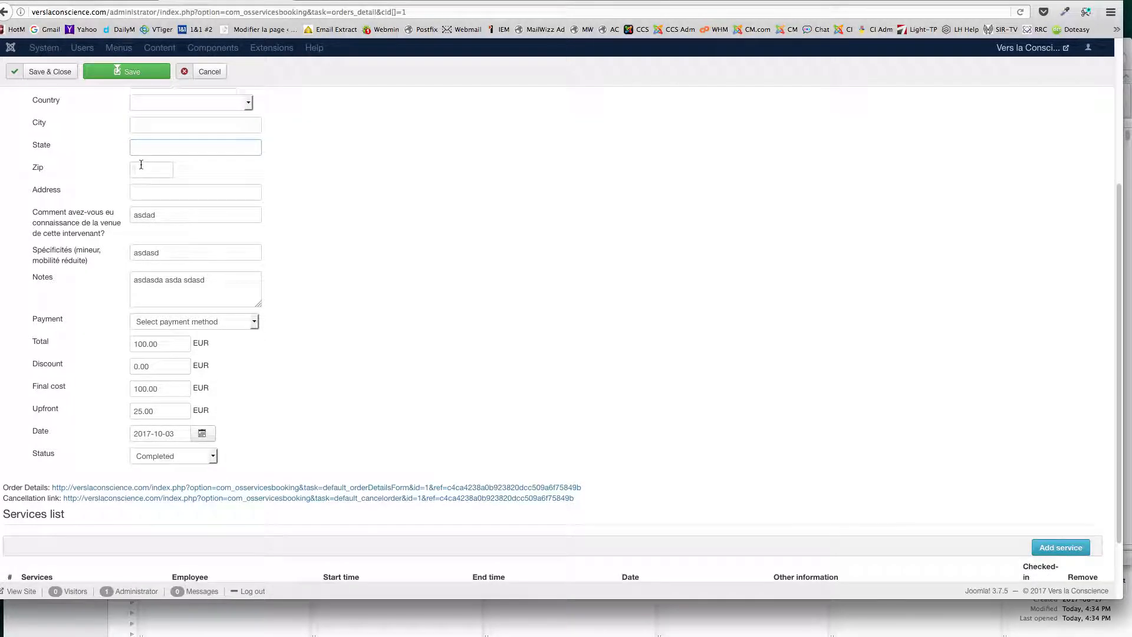
{"action": "left_click", "coordinate": [159, 190]}
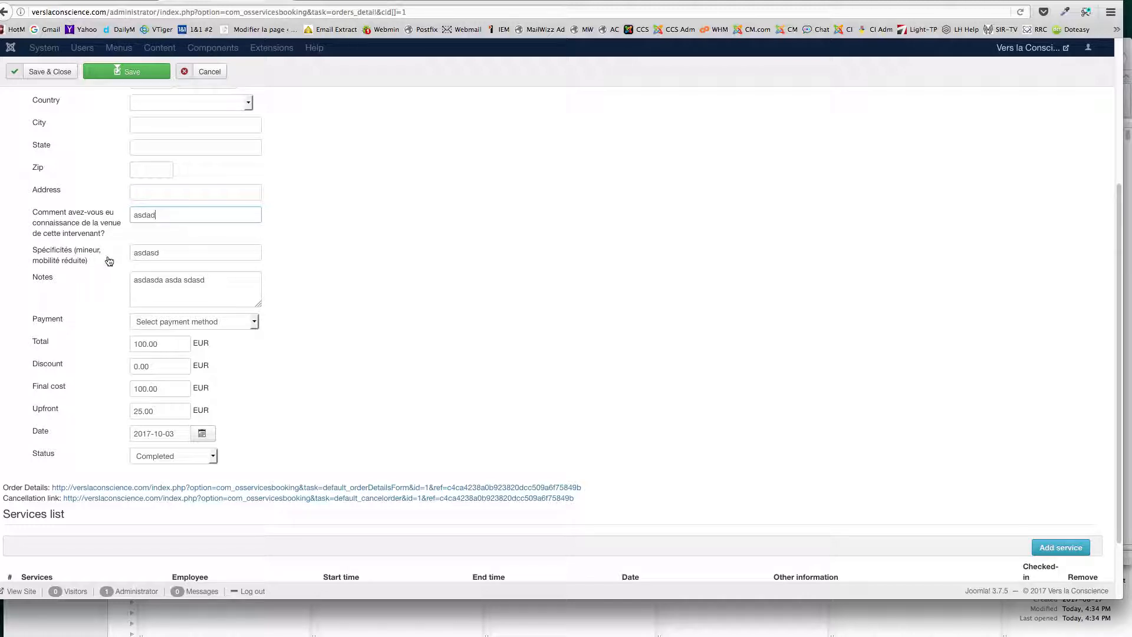
Review the order's custom questions and notes, as well as its payment and amount fields.
{"action": "scroll", "coordinate": [202, 295], "scroll_direction": "down", "scroll_amount": 2}
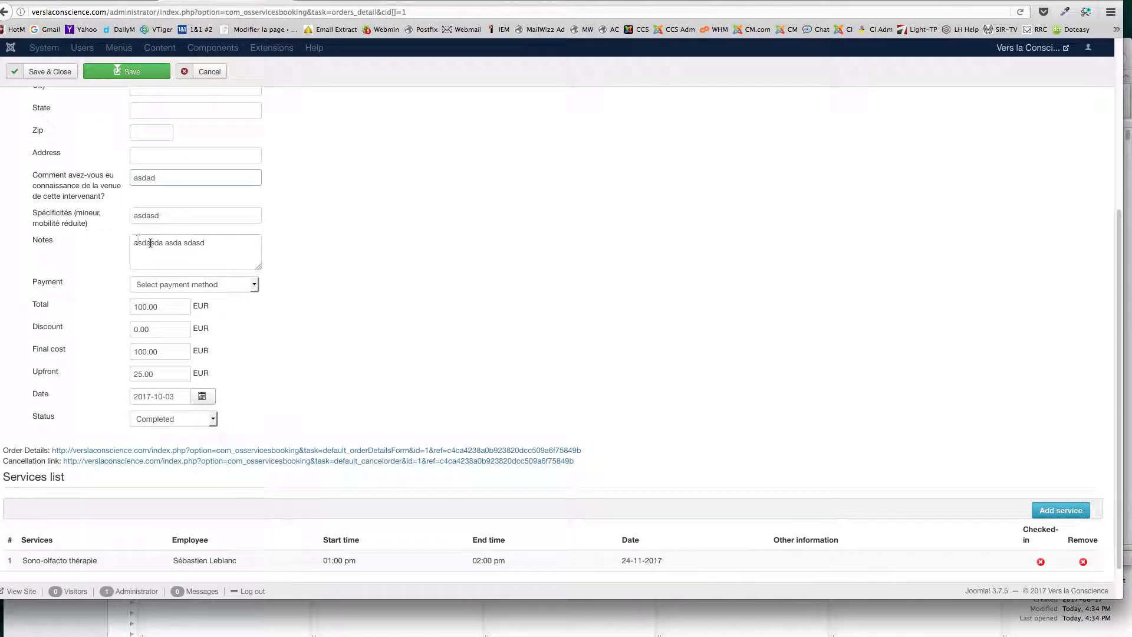
{"action": "left_click_drag", "start_coordinate": [150, 243], "coordinate": [219, 245]}
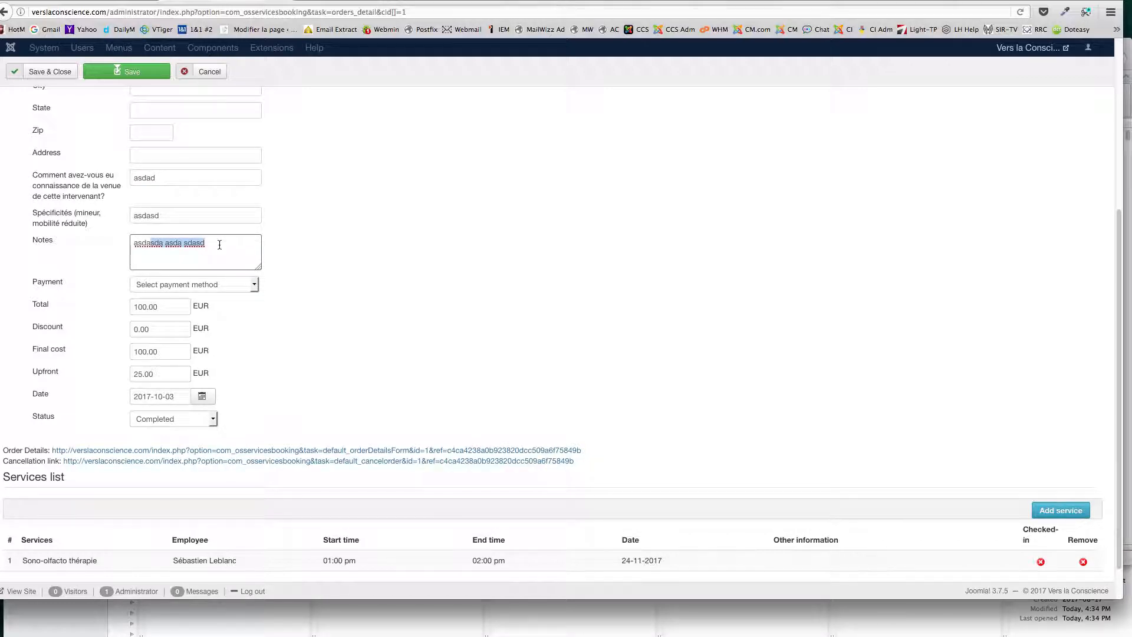
{"action": "scroll", "coordinate": [352, 259], "scroll_direction": "down", "scroll_amount": 1}
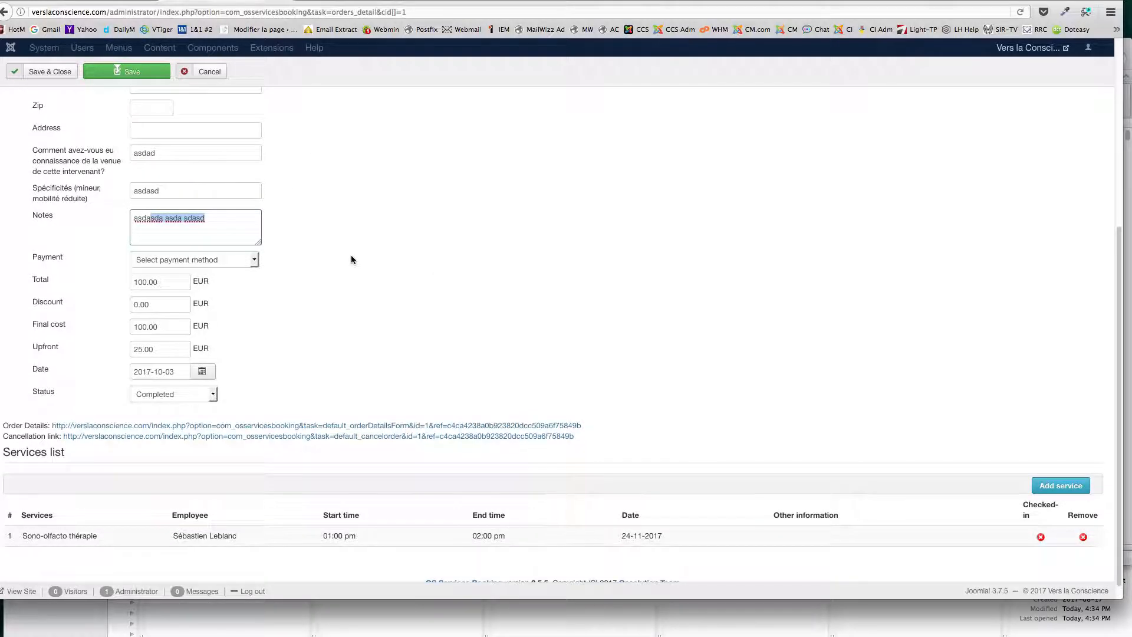
{"action": "scroll", "coordinate": [339, 244], "scroll_direction": "up", "scroll_amount": 3}
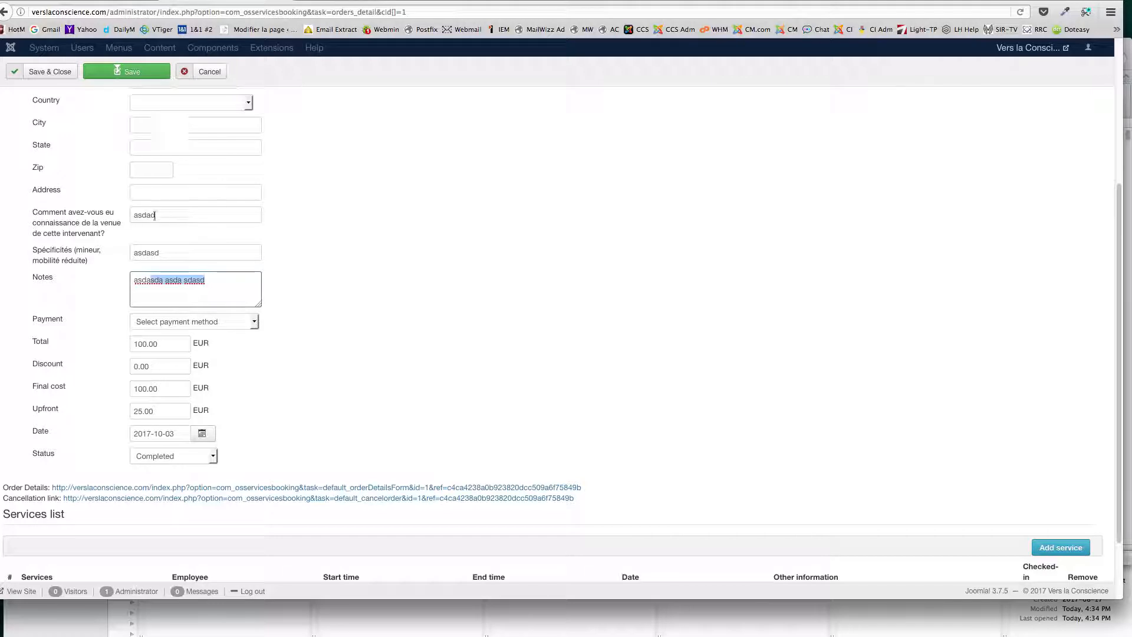
{"action": "scroll", "coordinate": [99, 147], "scroll_direction": "up", "scroll_amount": 9}
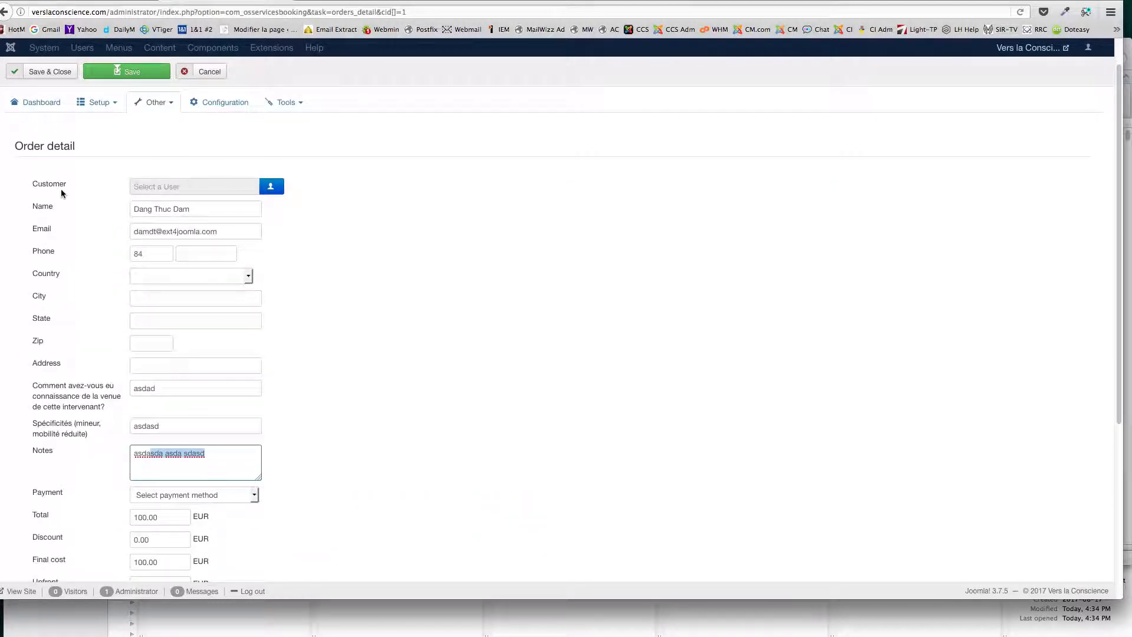
{"action": "scroll", "coordinate": [300, 395], "scroll_direction": "down", "scroll_amount": 10}
{"action": "scroll", "coordinate": [287, 385], "scroll_direction": "down", "scroll_amount": 2}
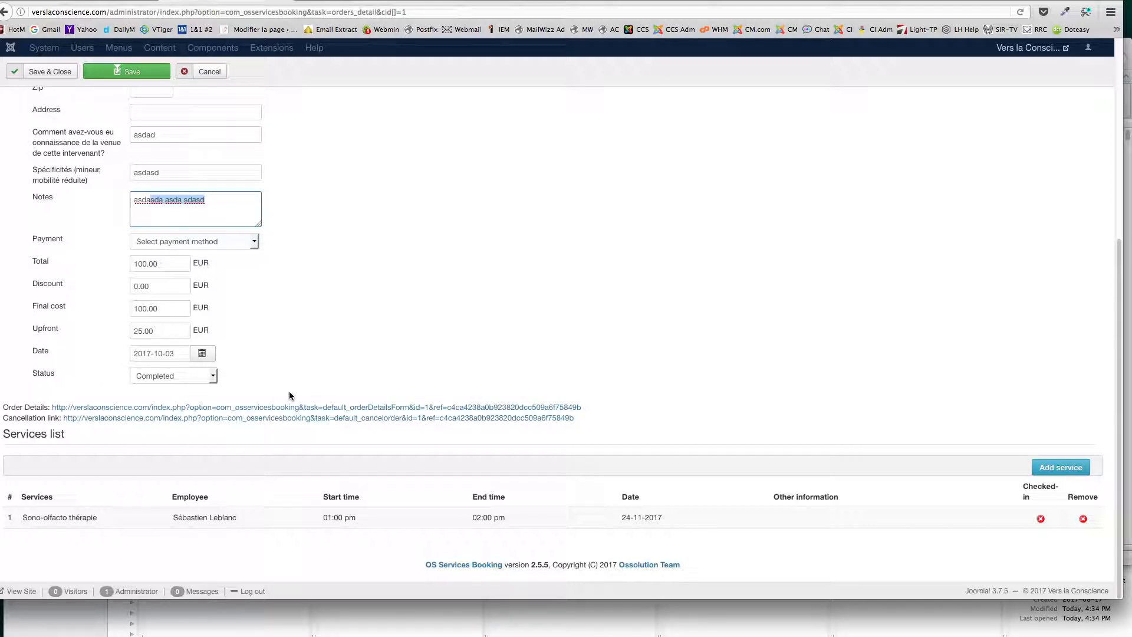
Examine the available order statuses and the booked service's name, employee, start and end times, and date.
{"action": "left_click", "coordinate": [214, 380]}
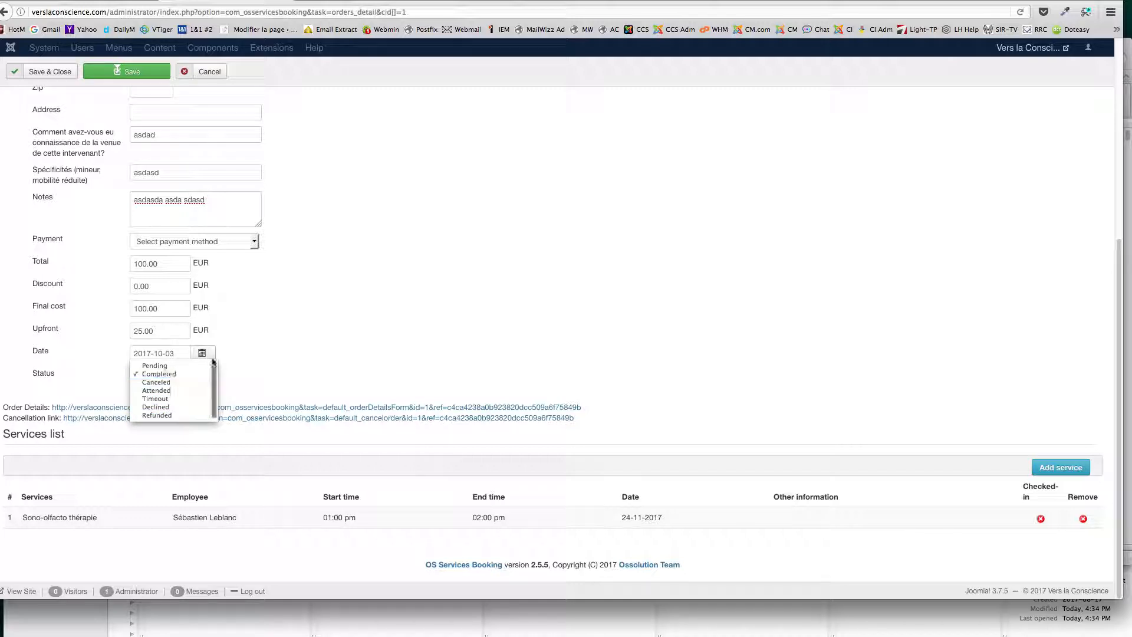
{"action": "left_click", "coordinate": [319, 342]}
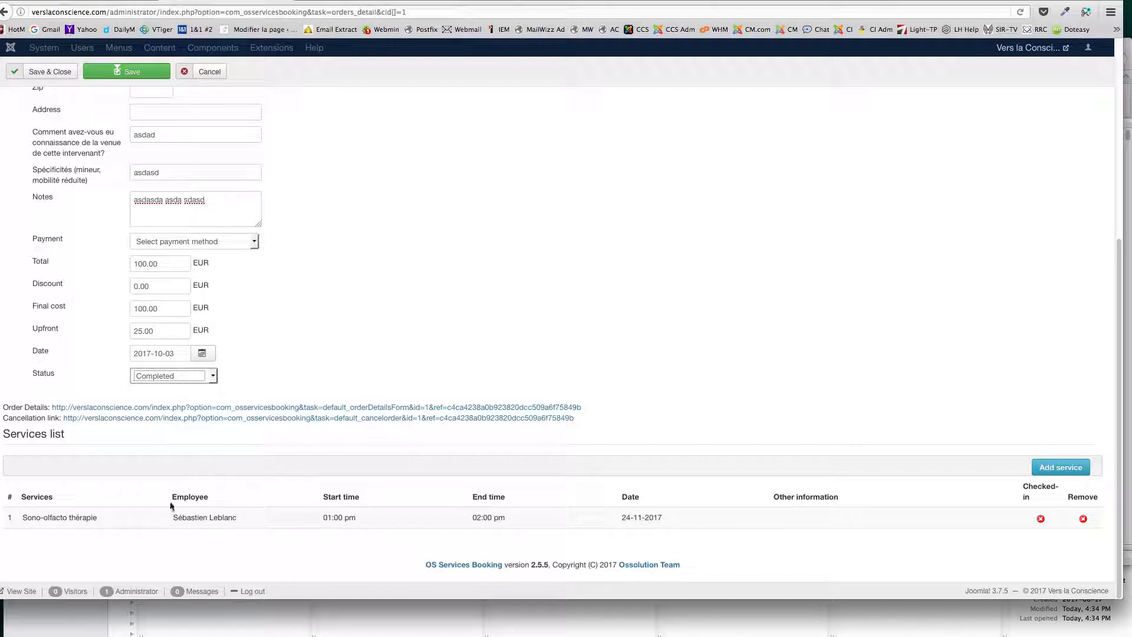
{"action": "left_click_drag", "start_coordinate": [70, 517], "coordinate": [29, 519]}
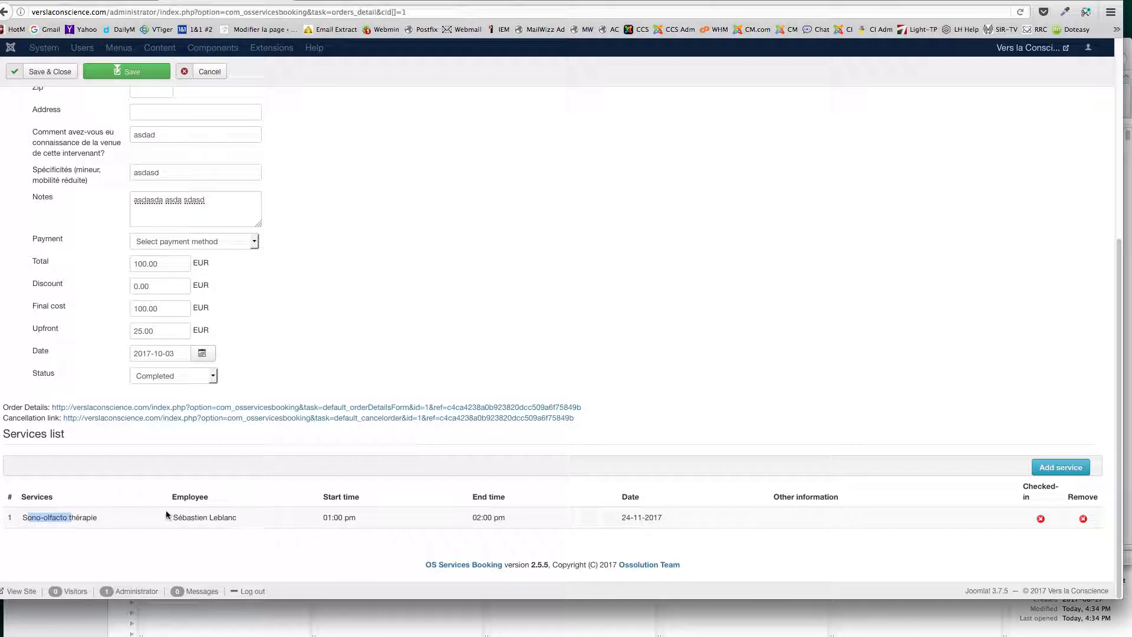
{"action": "left_click_drag", "start_coordinate": [172, 518], "coordinate": [248, 520]}
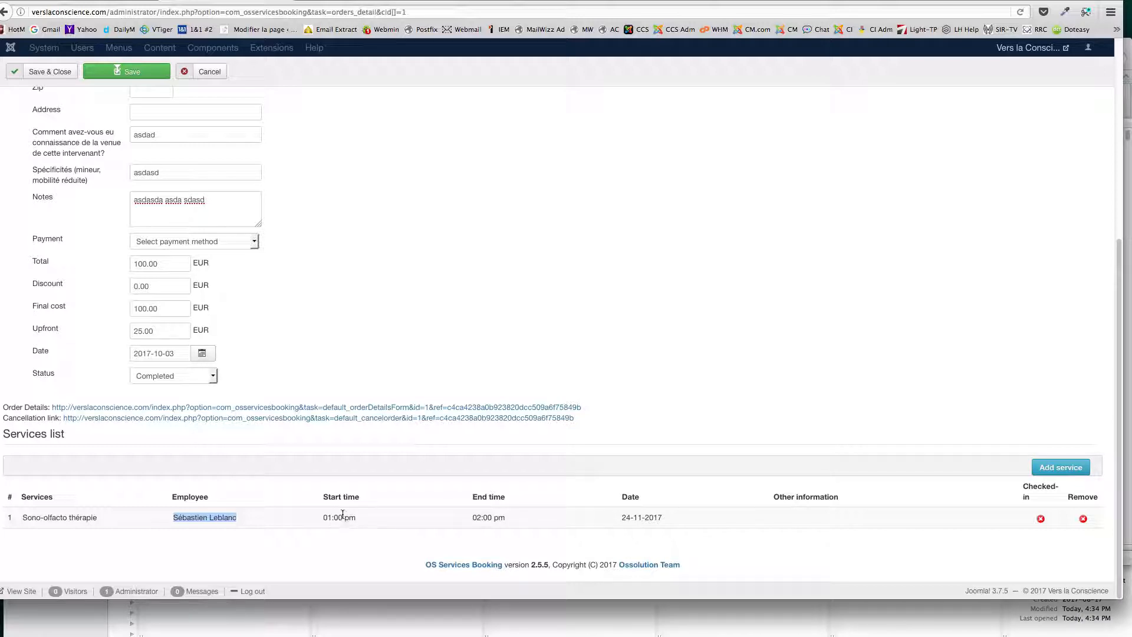
{"action": "left_click", "coordinate": [483, 517]}
{"action": "double_click", "coordinate": [483, 517]}
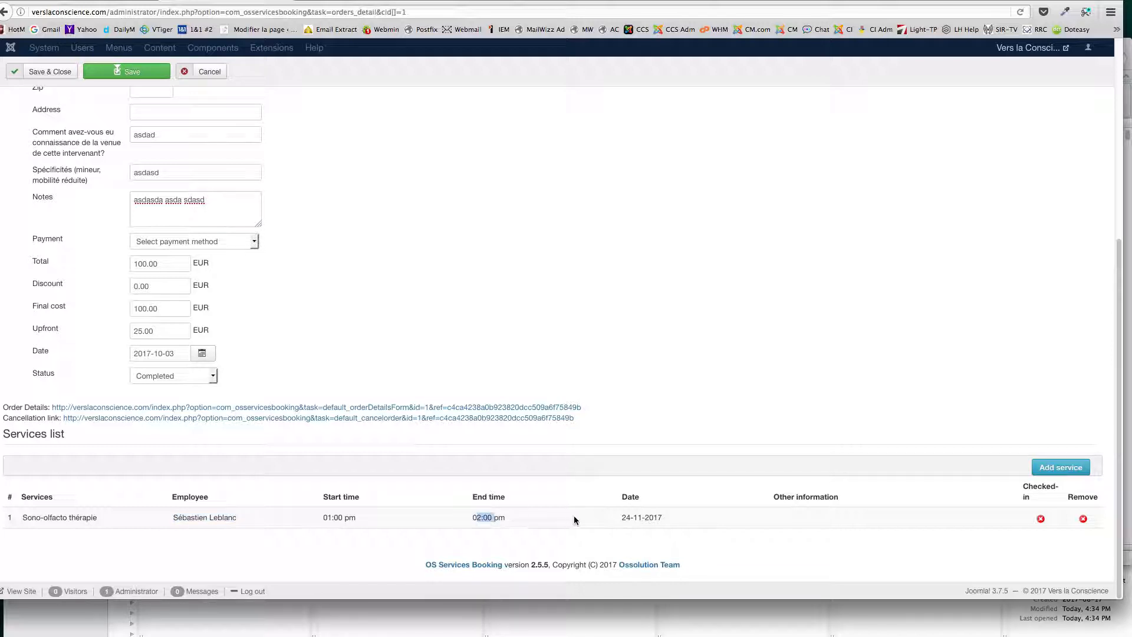
{"action": "left_click_drag", "start_coordinate": [620, 518], "coordinate": [661, 518]}
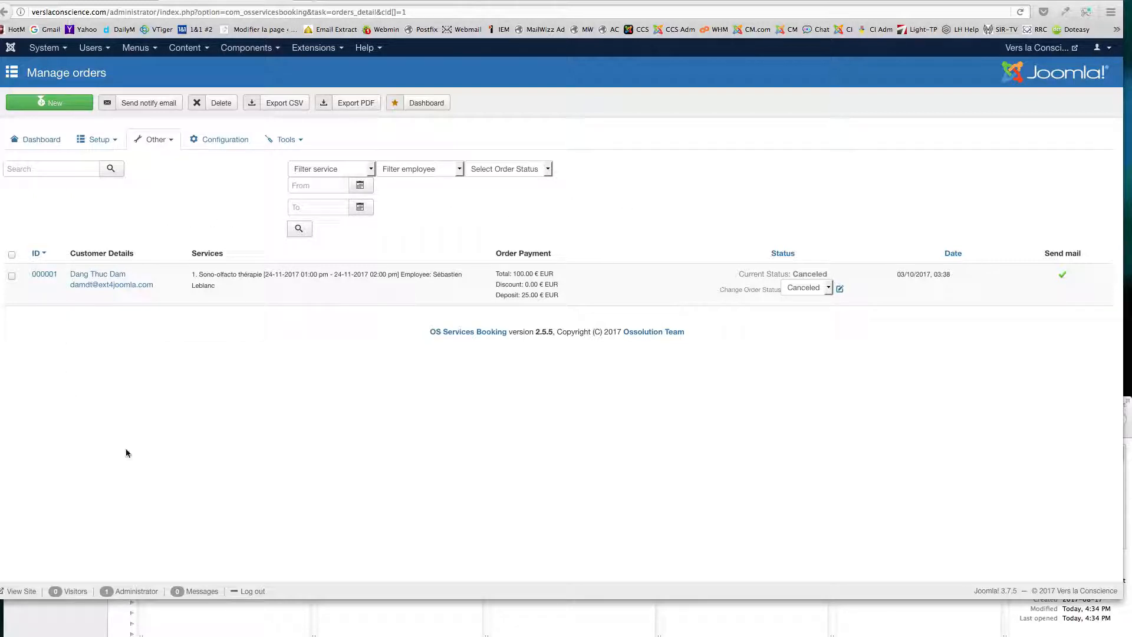
Change the order's status to Refunded from the orders list, apply it and check the current status.
{"action": "left_click", "coordinate": [95, 286]}
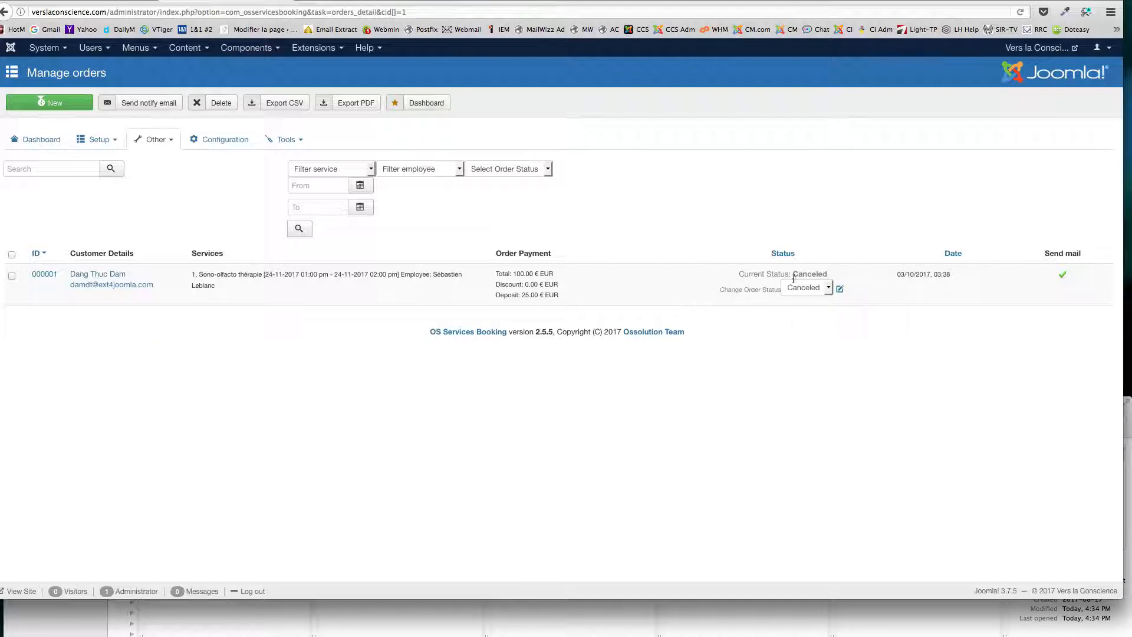
{"action": "left_click", "coordinate": [831, 289]}
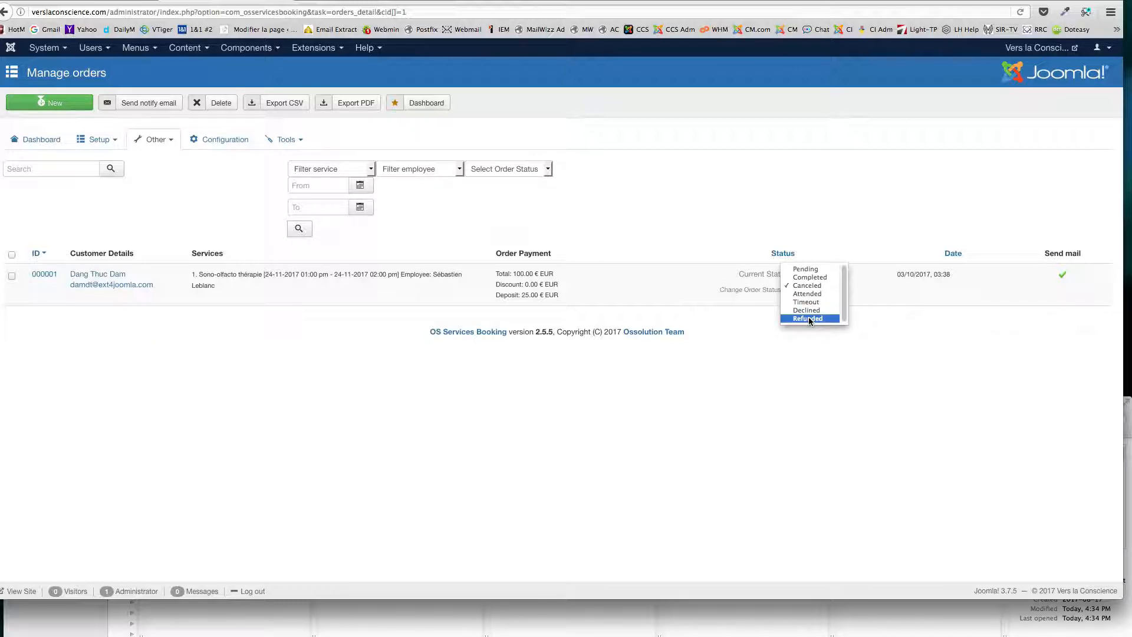
{"action": "left_click", "coordinate": [808, 318]}
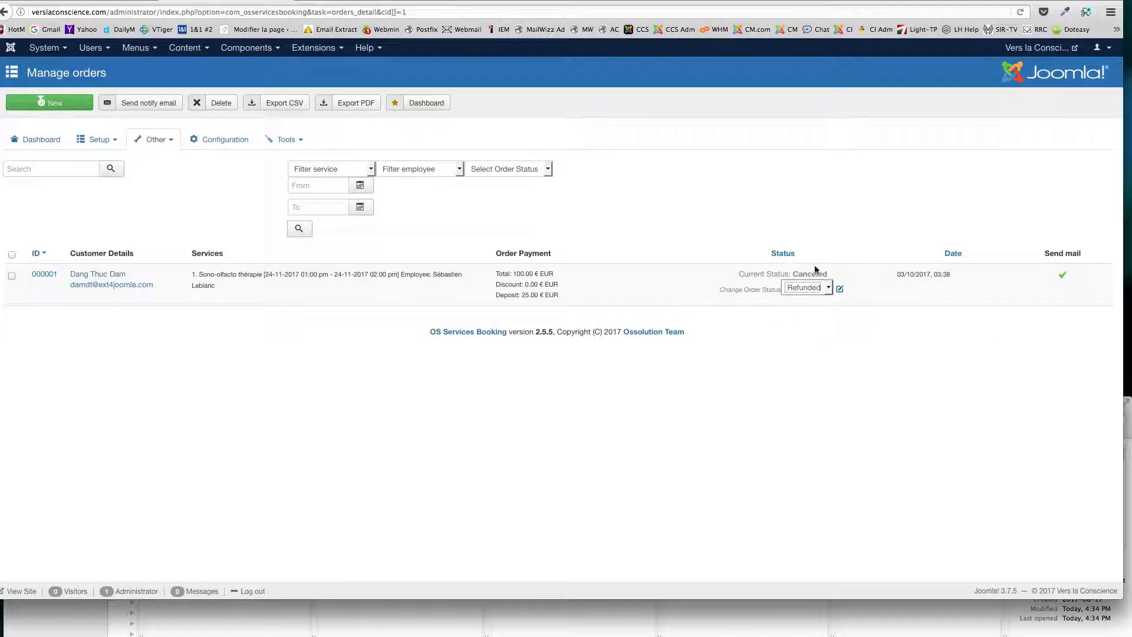
{"action": "left_click", "coordinate": [826, 295]}
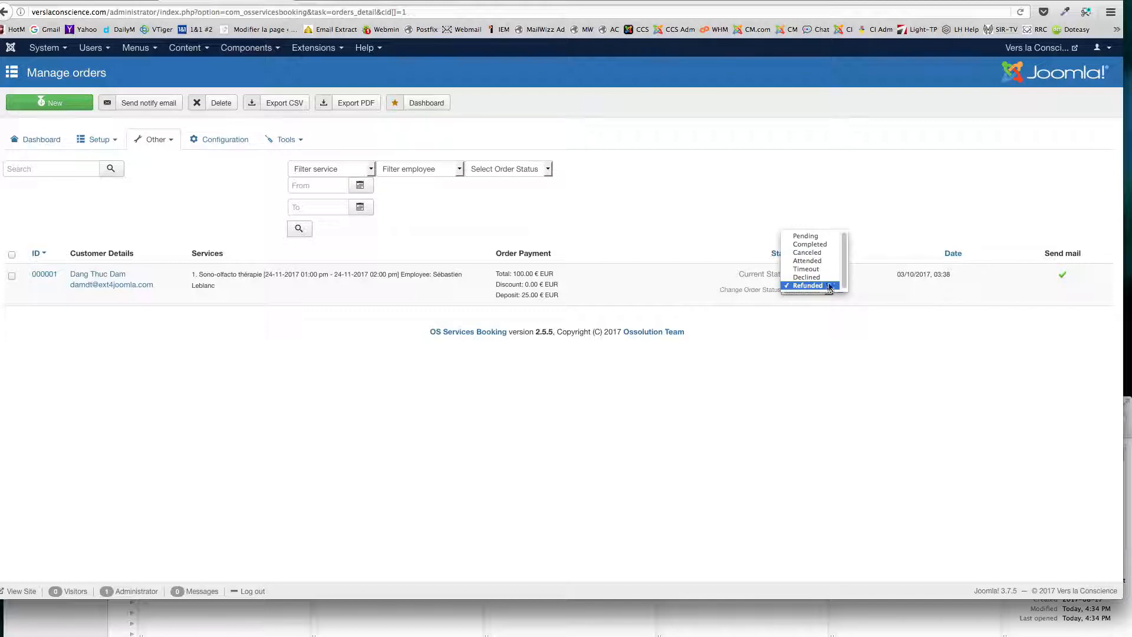
{"action": "left_click", "coordinate": [861, 261]}
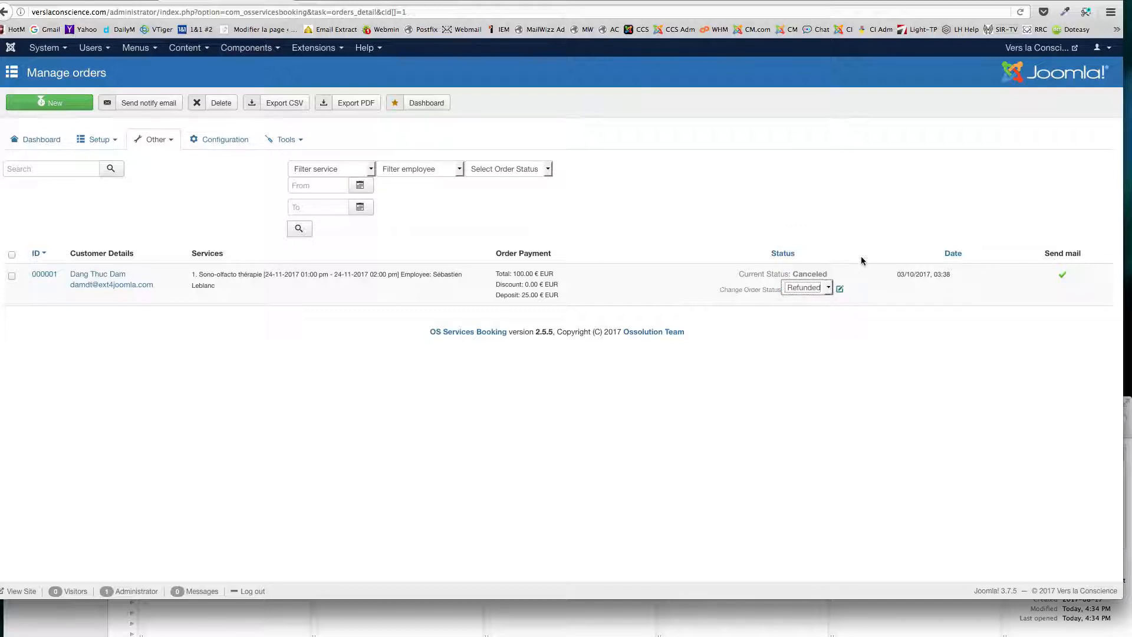
{"action": "left_click", "coordinate": [841, 289]}
{"action": "left_click_drag", "start_coordinate": [741, 275], "coordinate": [833, 274]}
{"action": "left_click", "coordinate": [834, 268]}
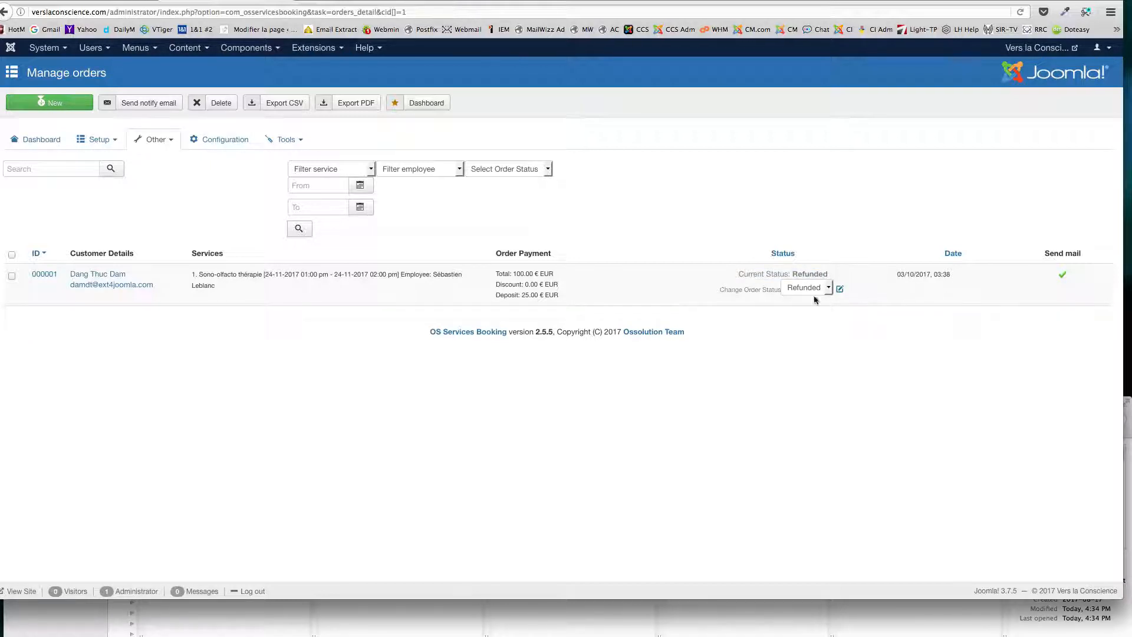